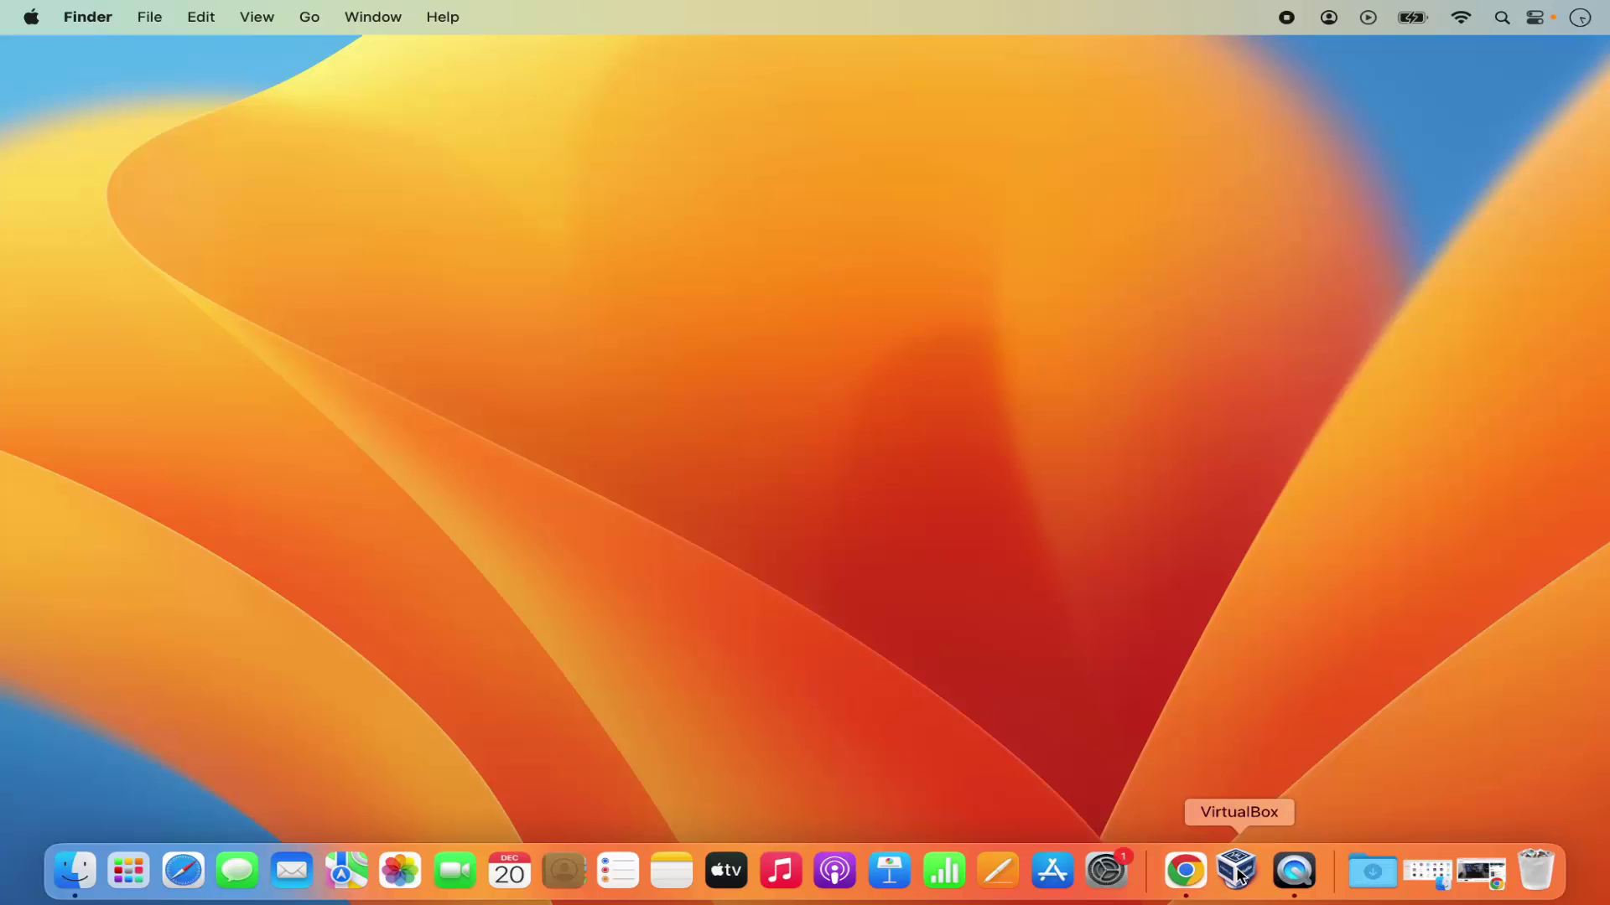
Remove the VirtualBox icon from the Dock through its Options menu
right_click(1238, 877)
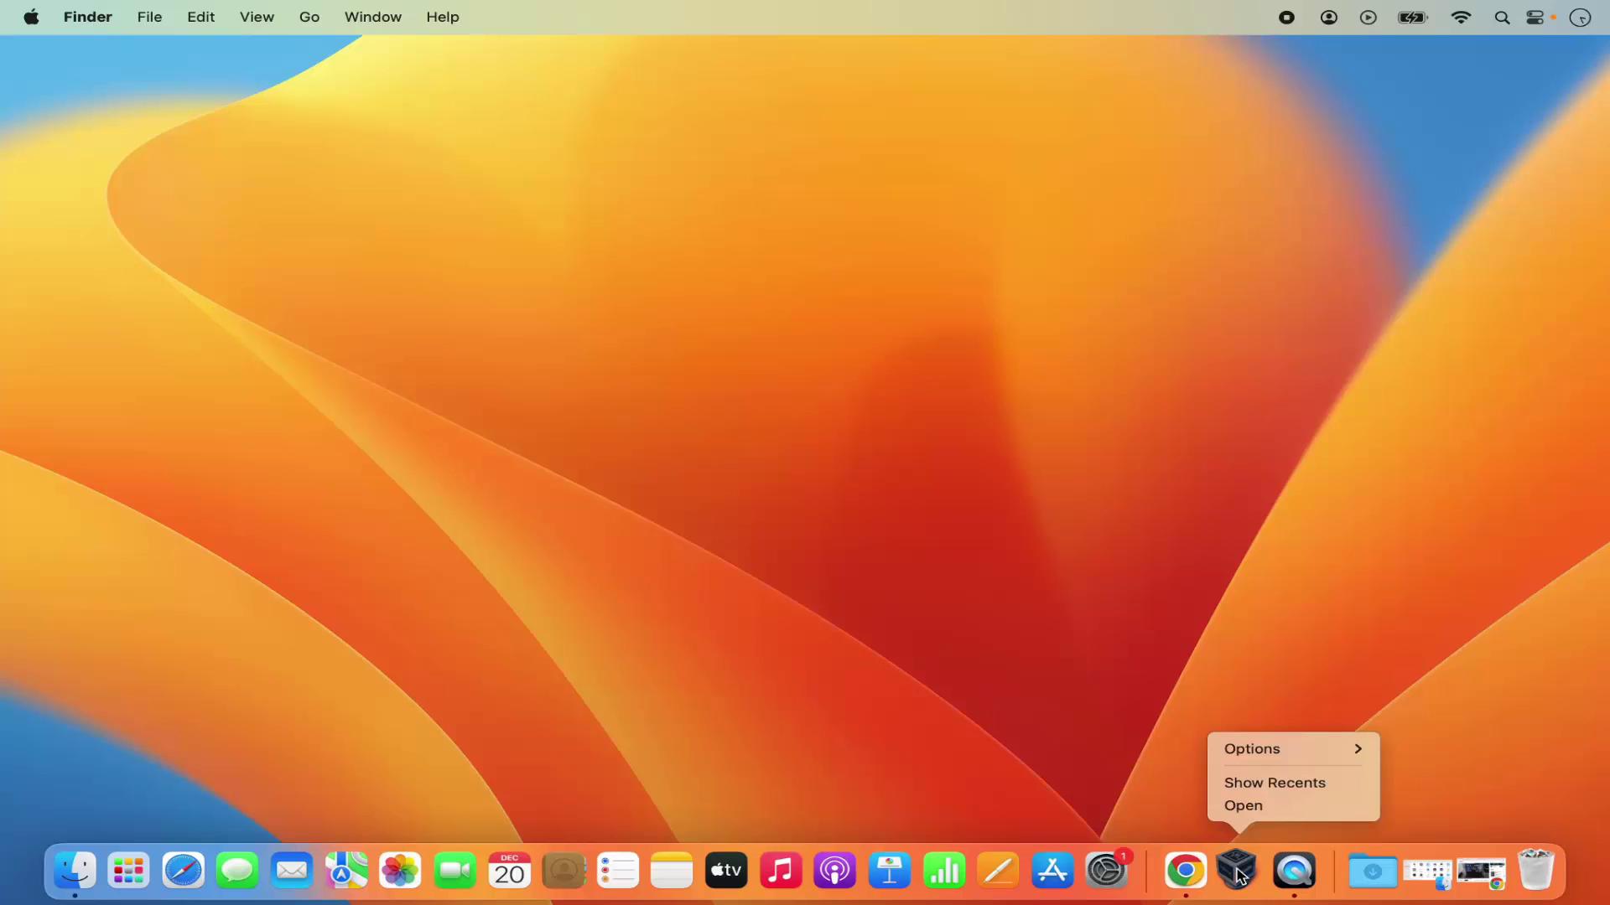
click(1174, 795)
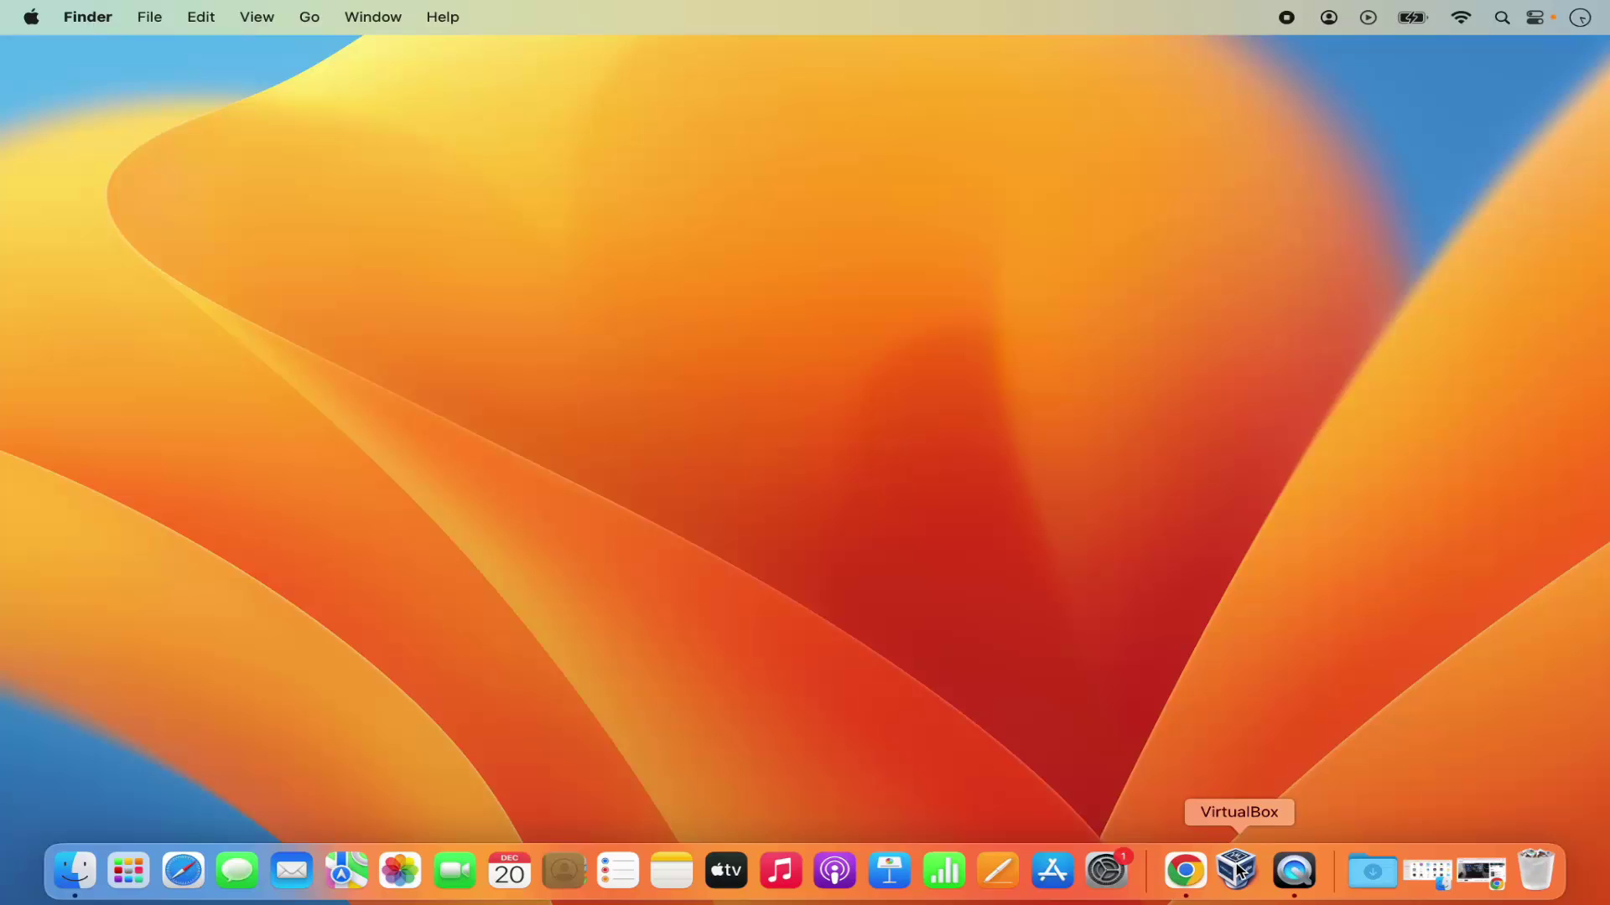
right_click(1238, 873)
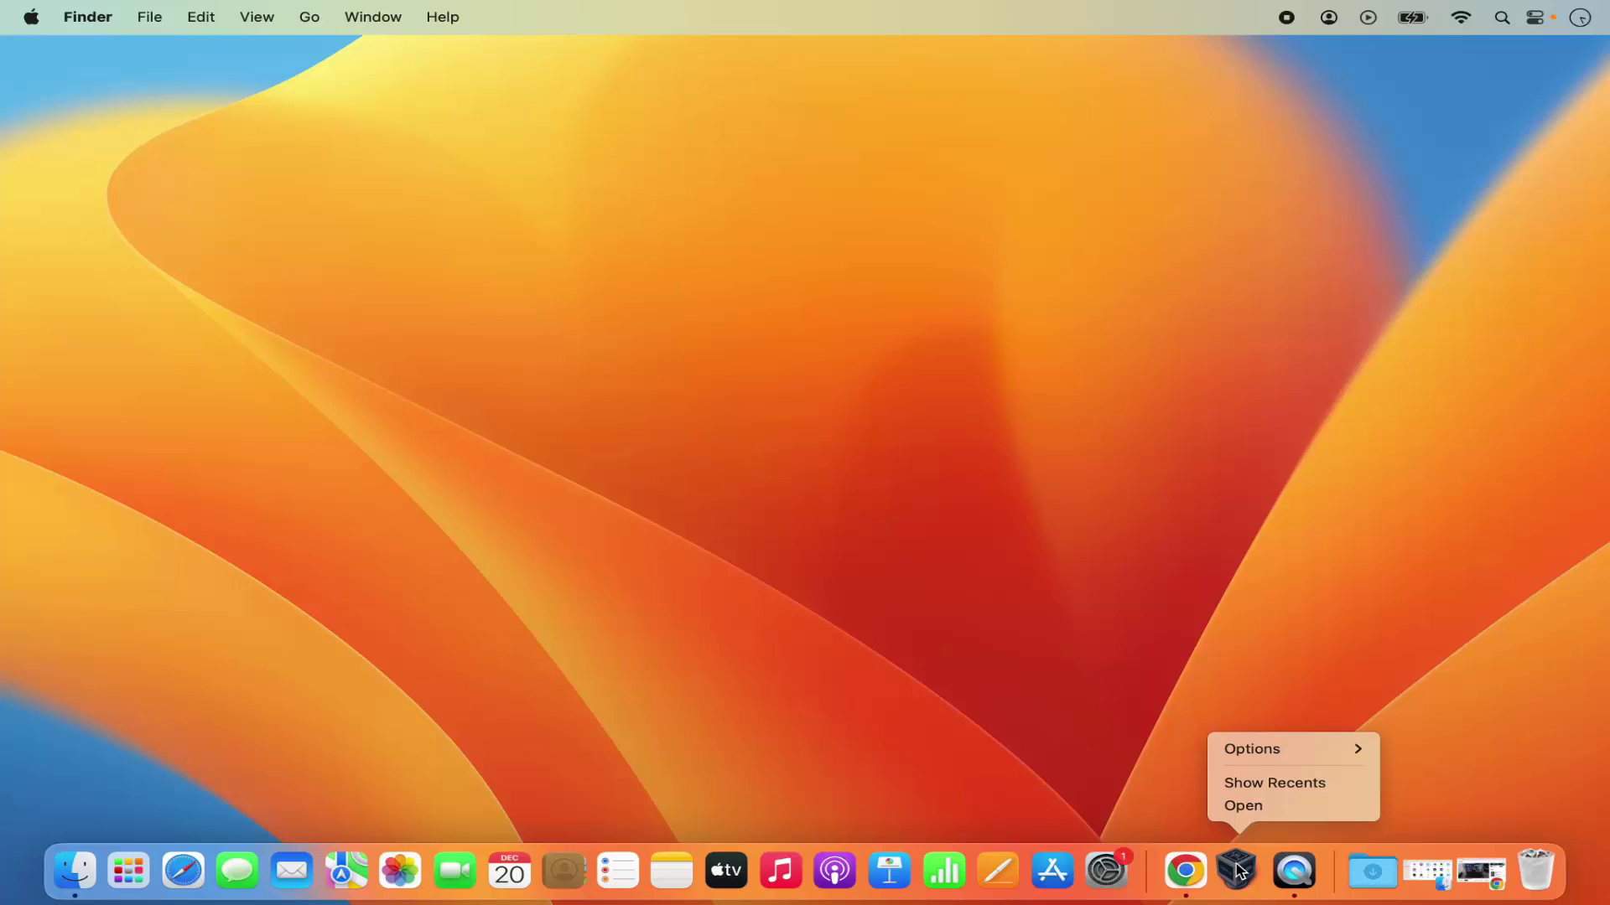
click(1175, 818)
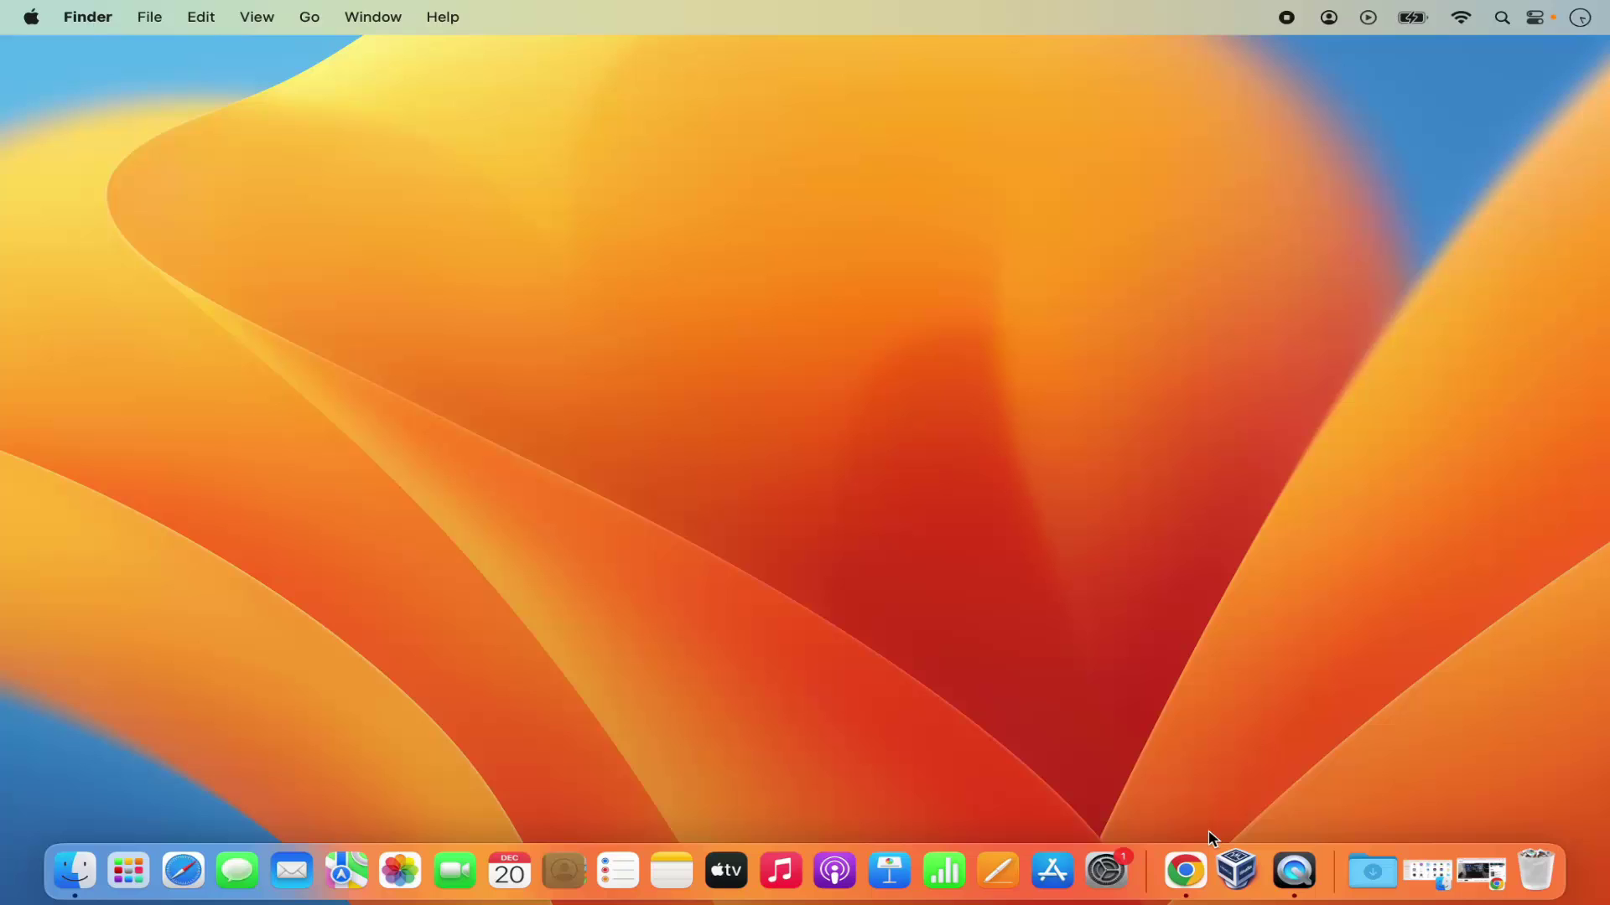
right_click(1238, 873)
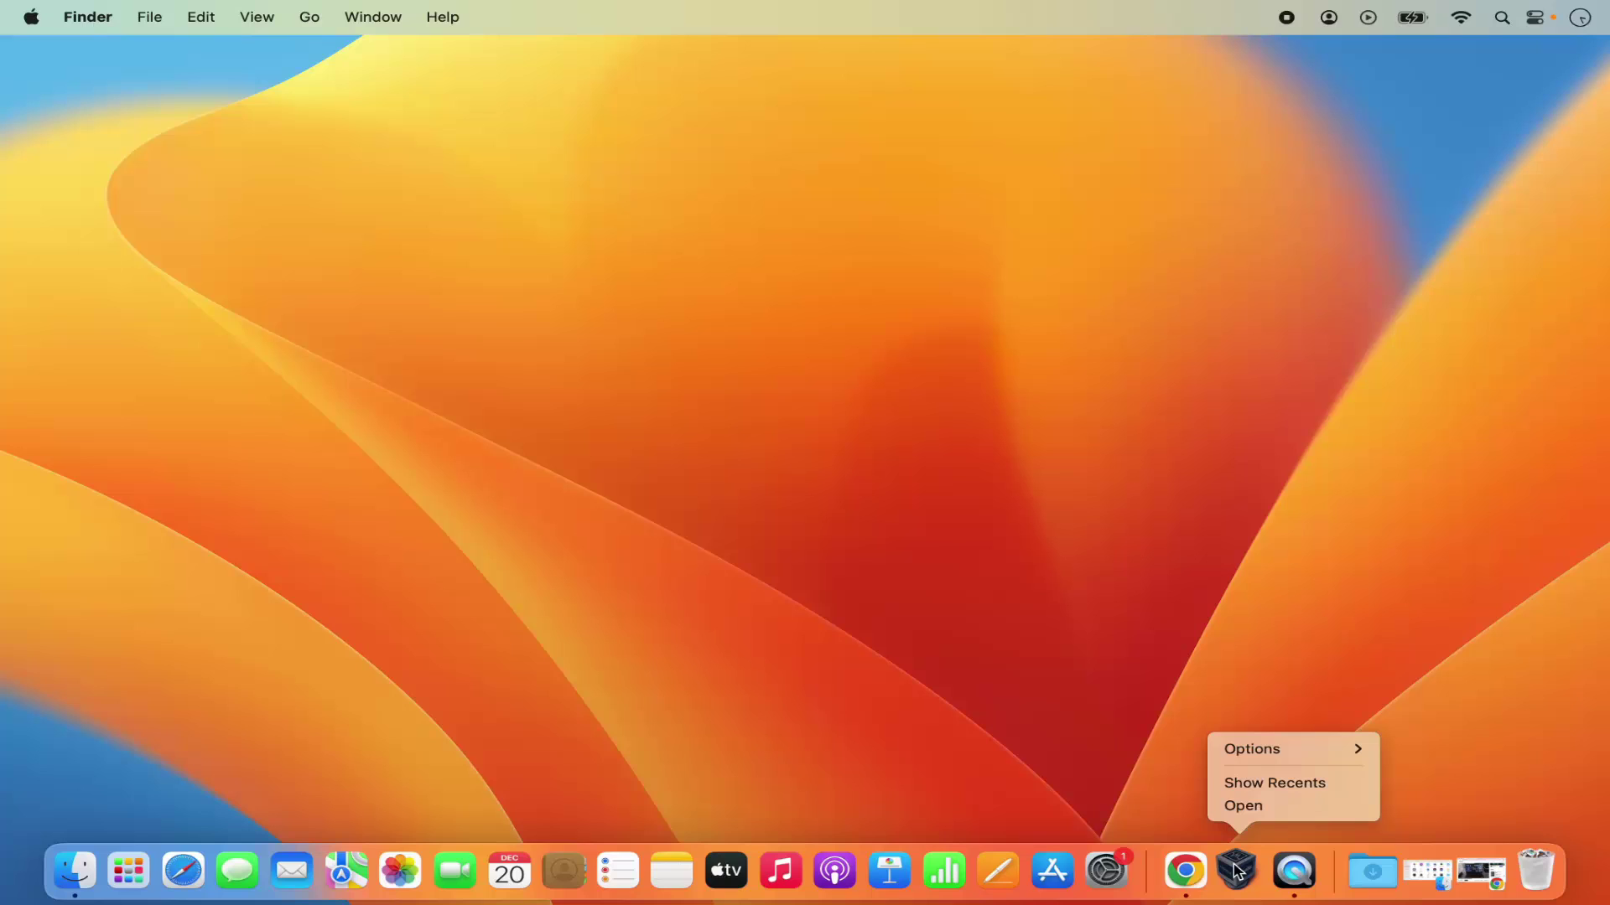
mouse_move(1253, 748)
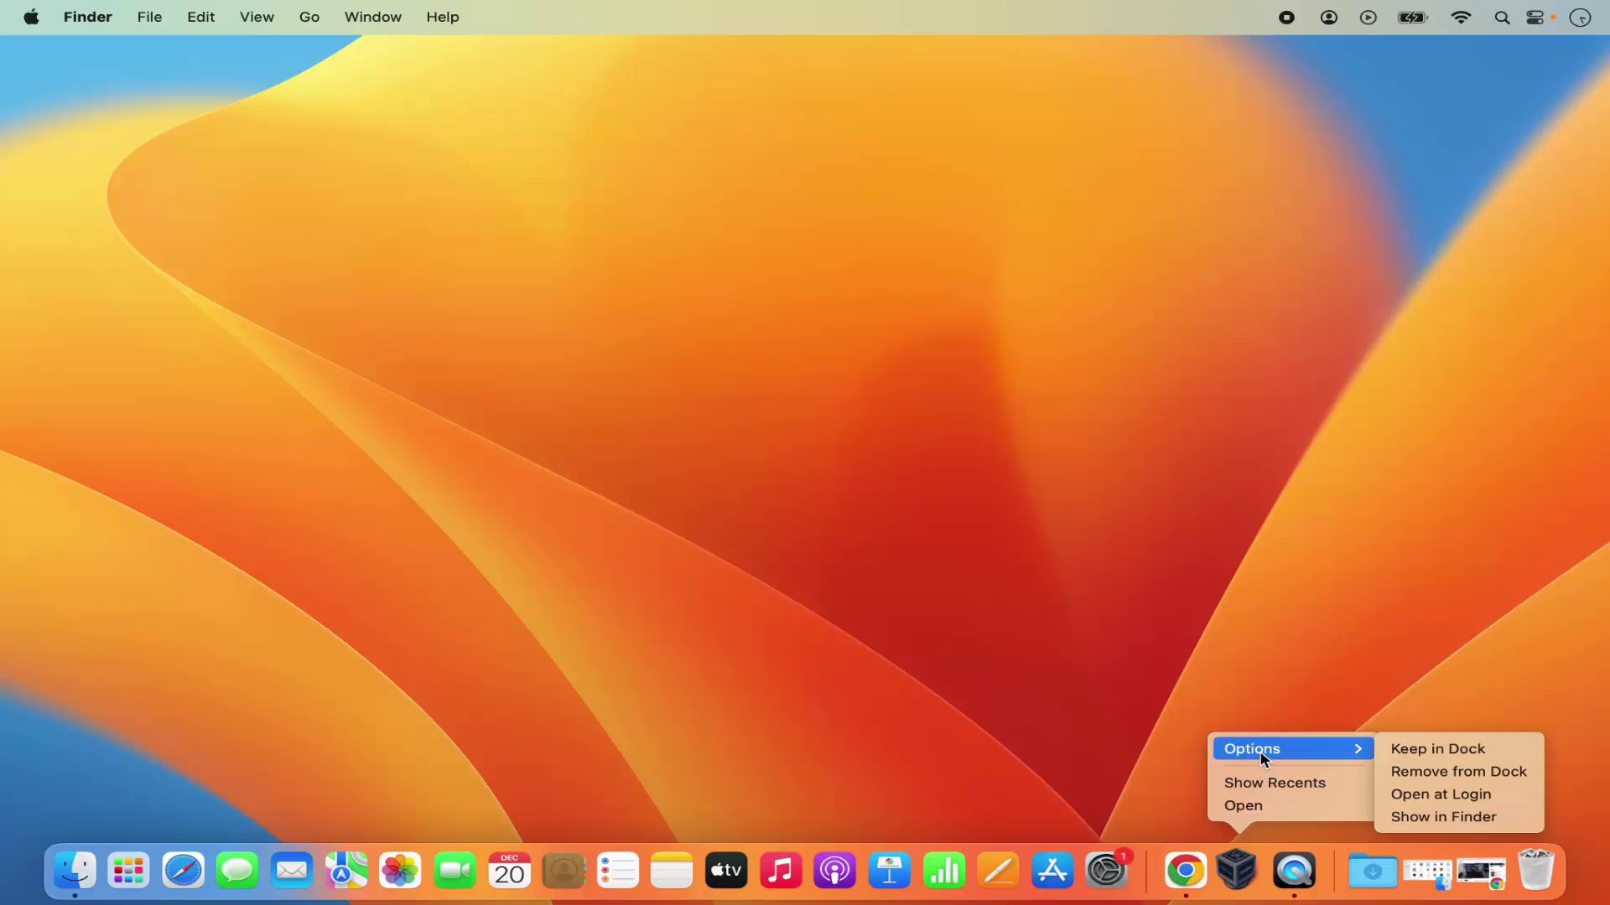
click(1416, 770)
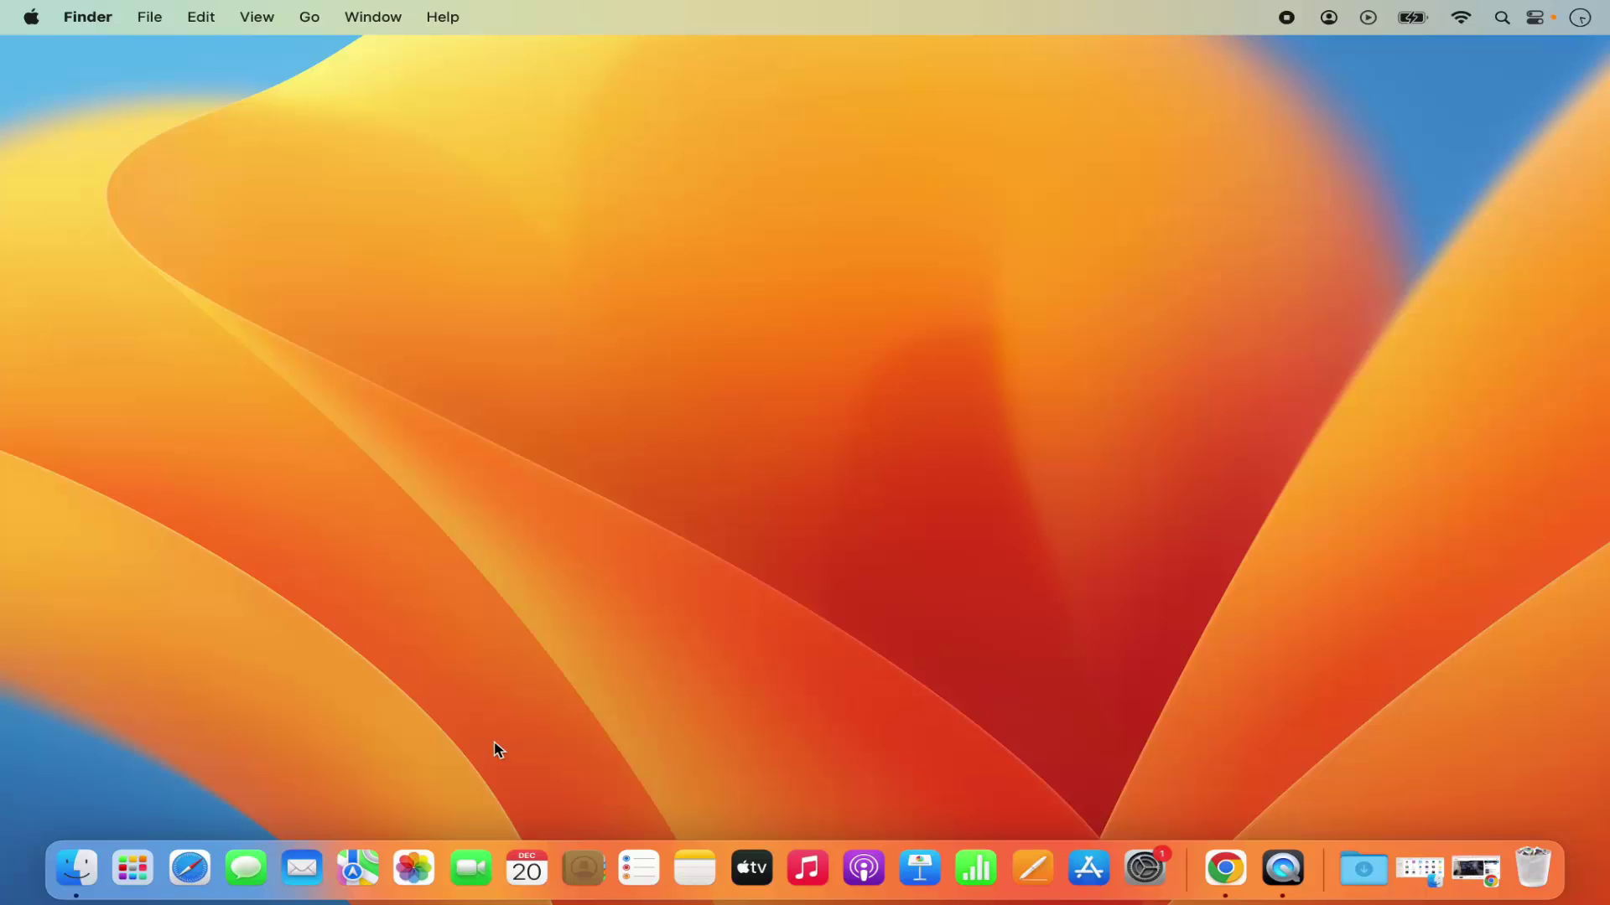
Launch VirtualBox from Launchpad, close its Manager window, and set its icon to Keep in Dock
click(138, 868)
click(764, 472)
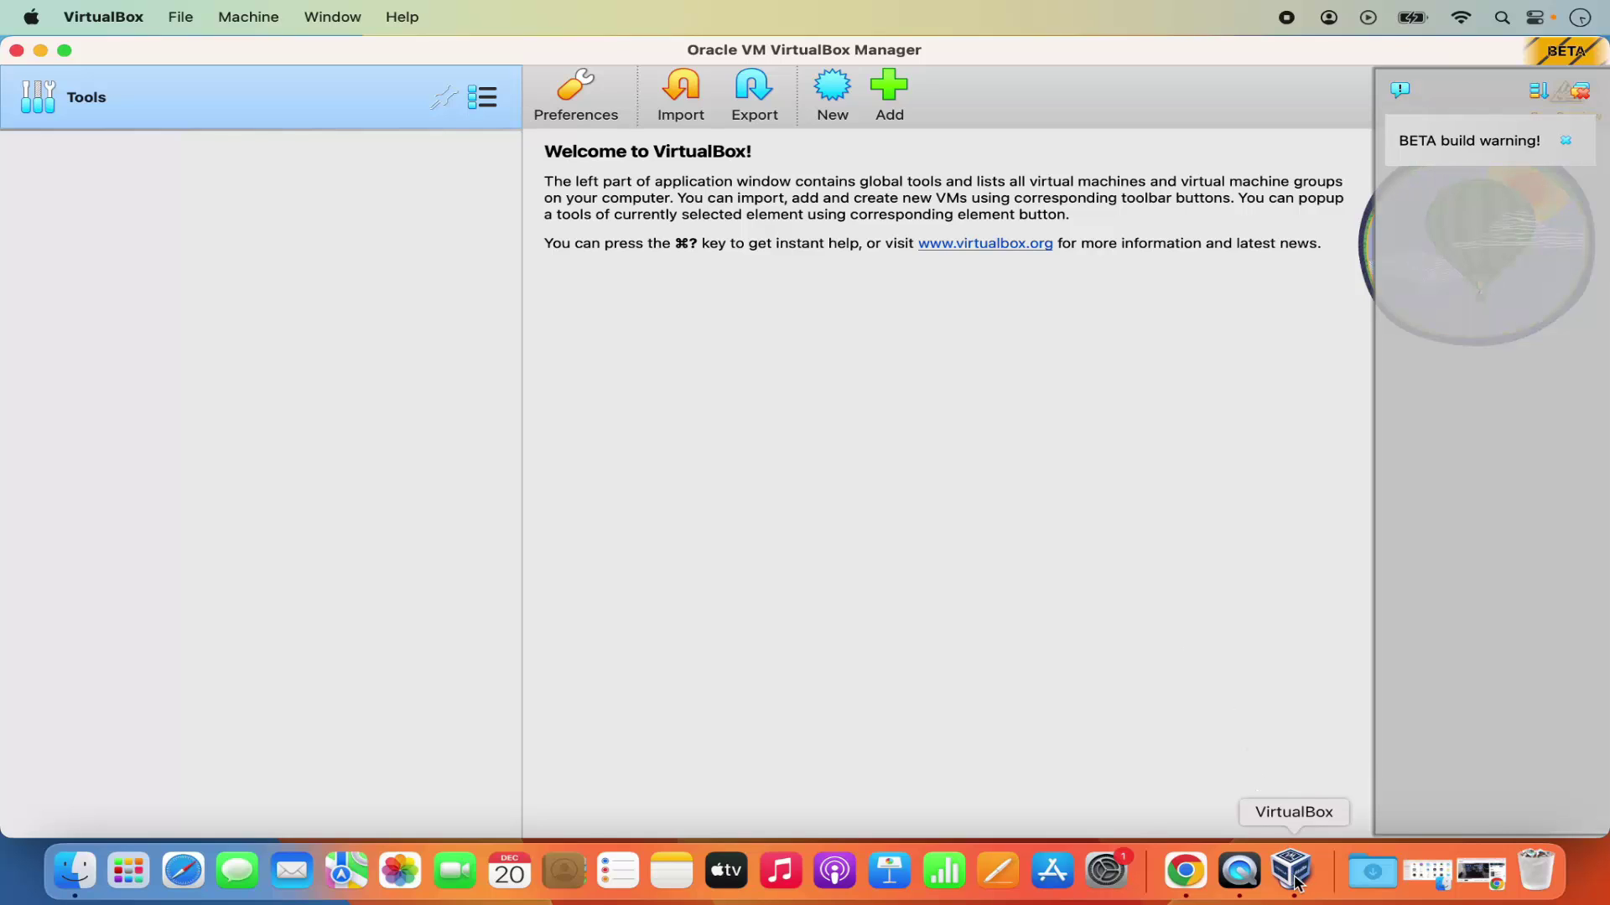
click(16, 51)
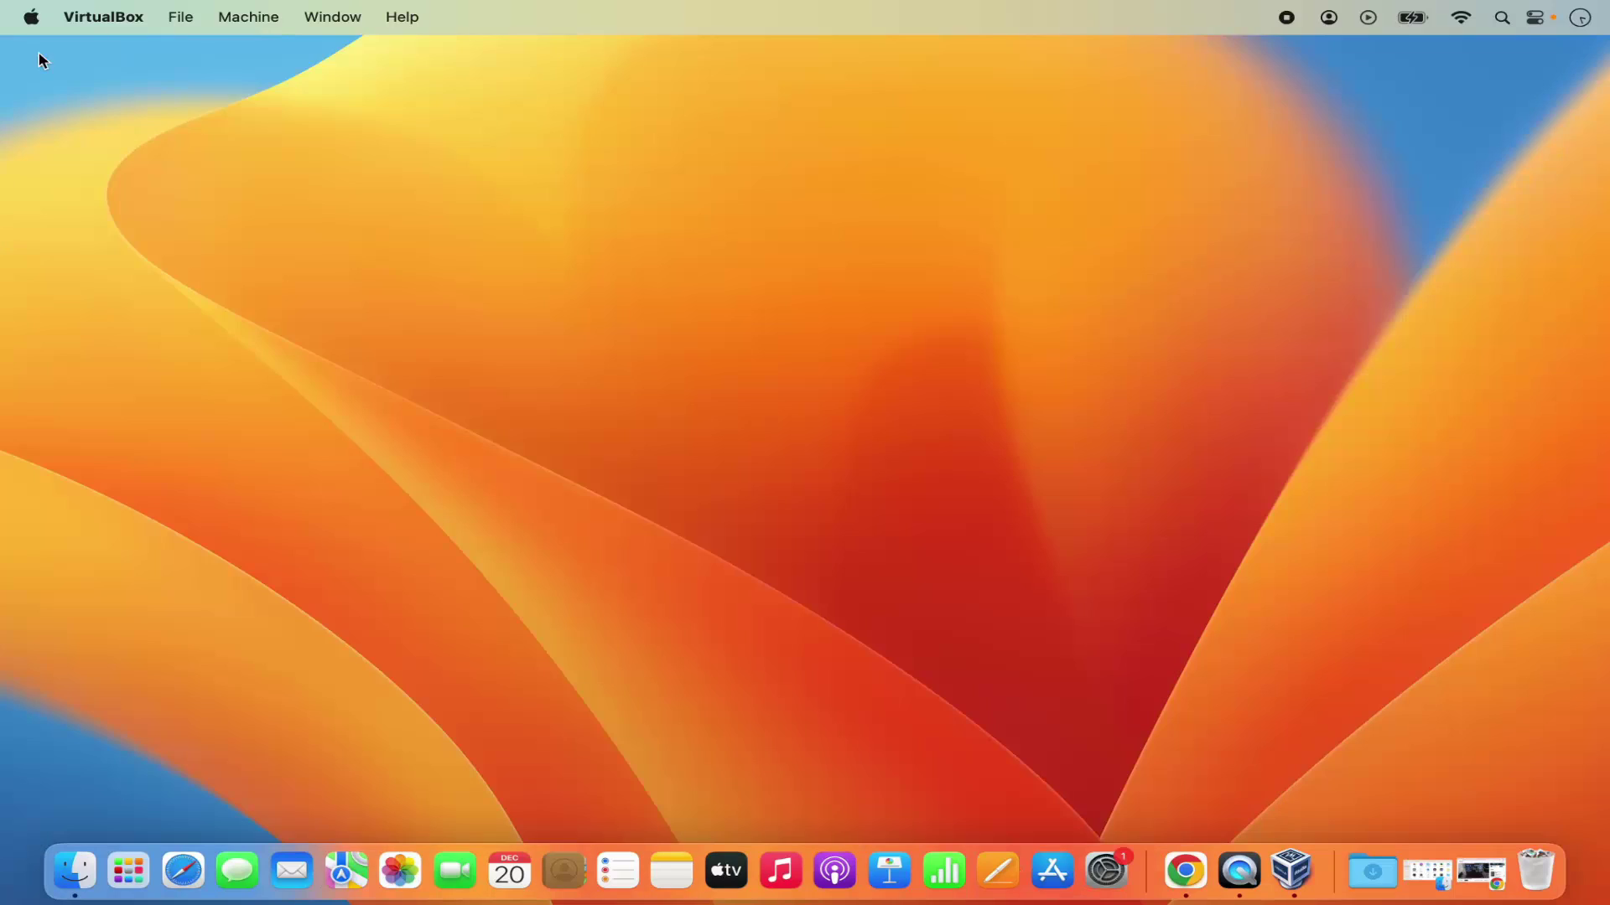
right_click(1291, 869)
mouse_move(1308, 749)
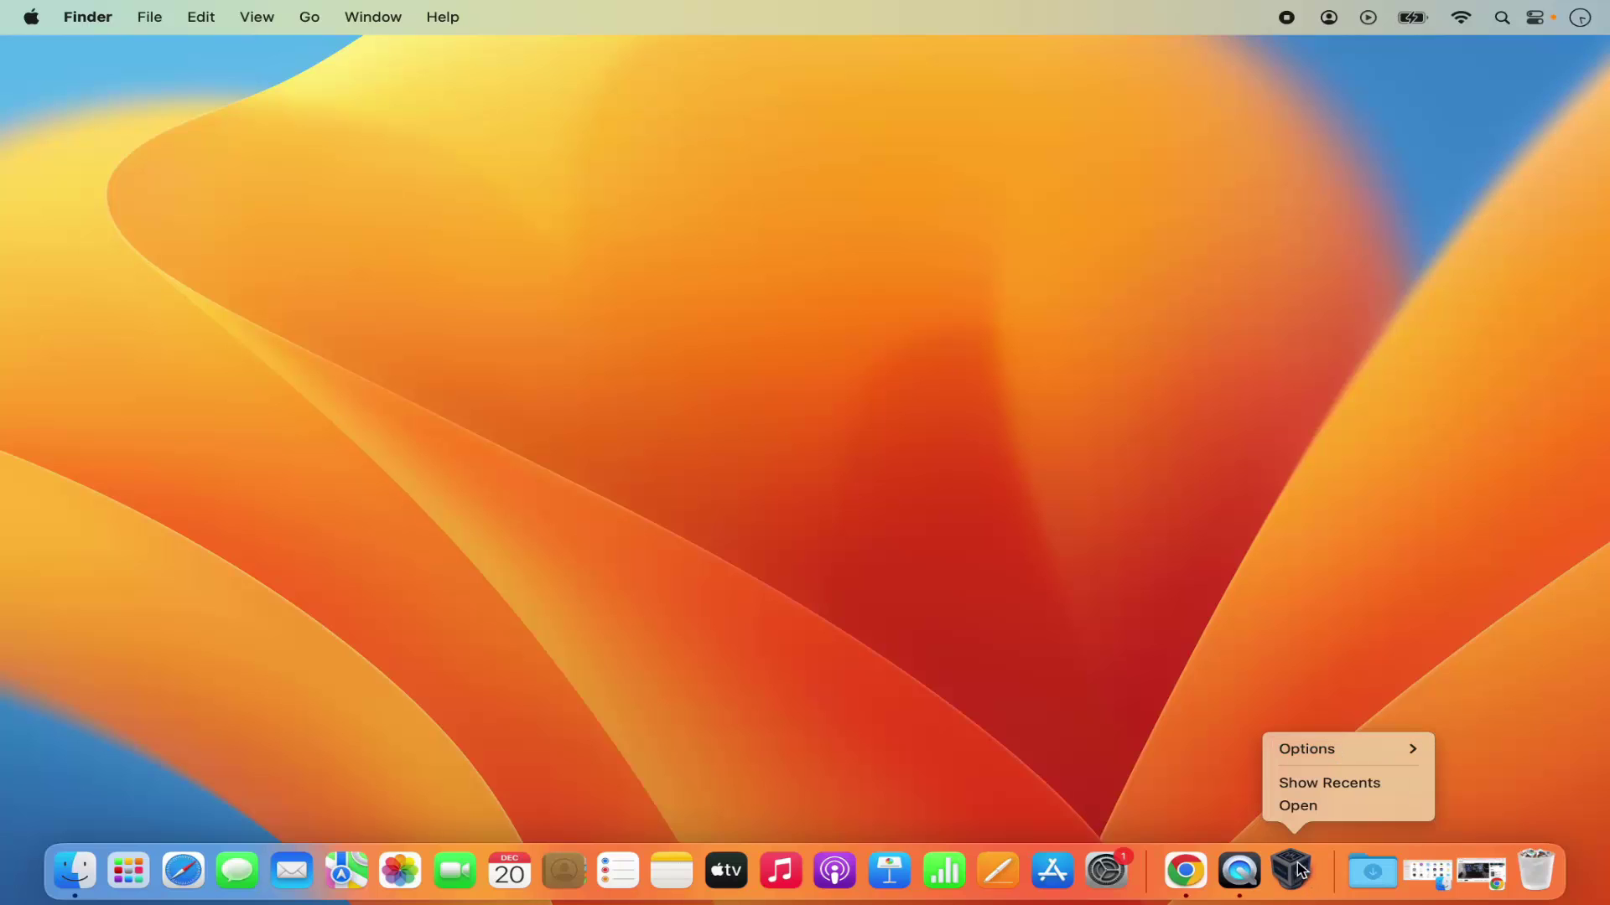
click(1121, 770)
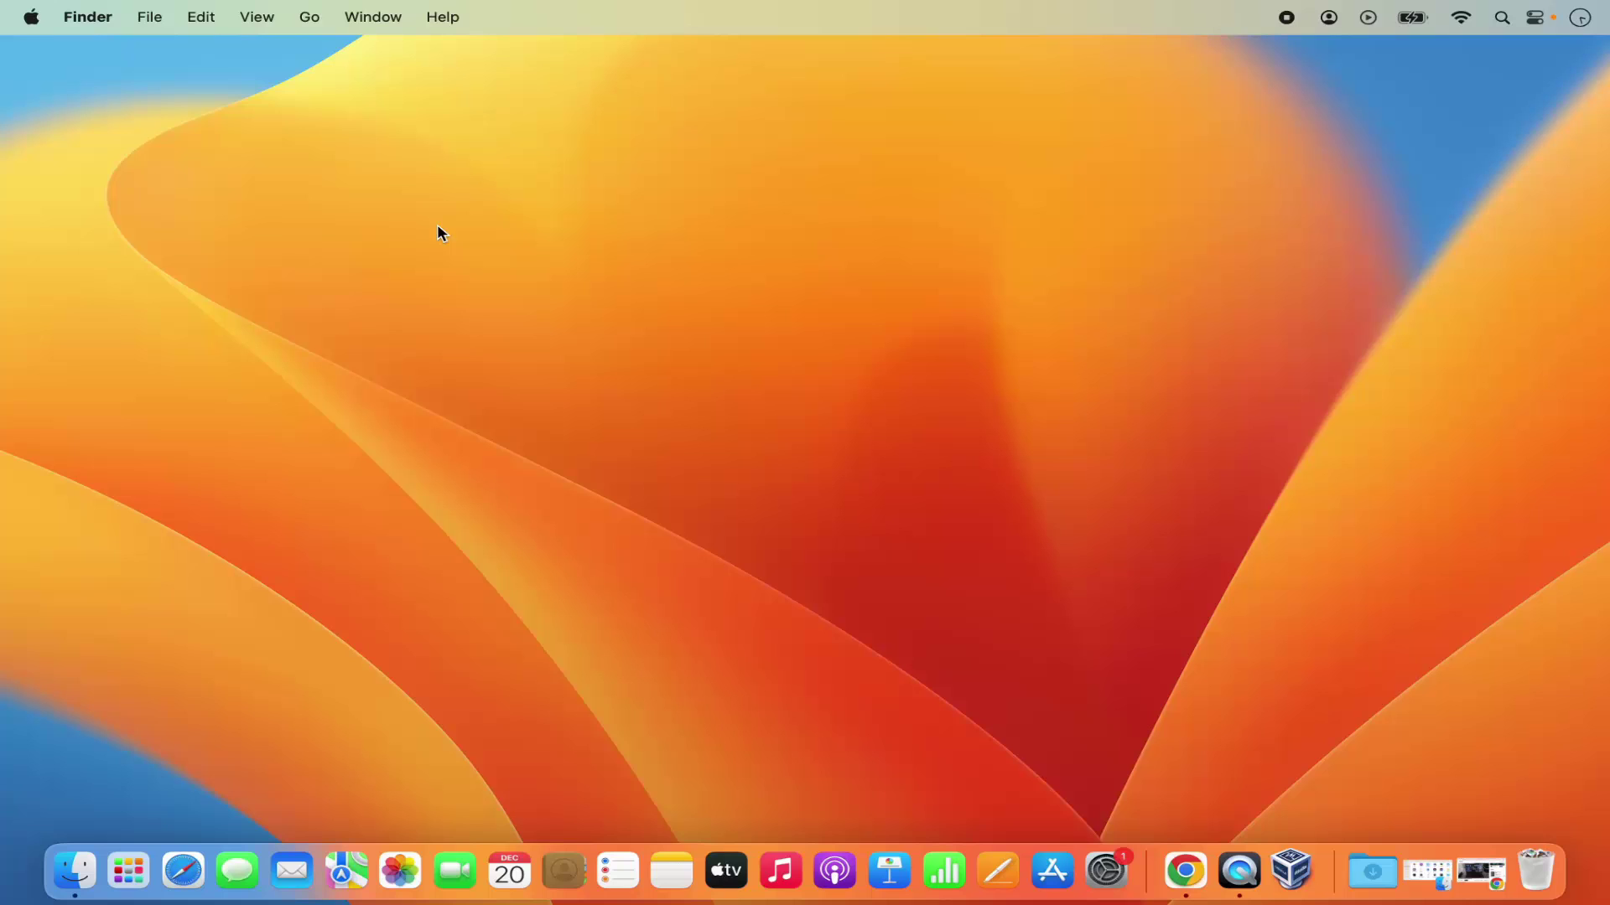
Open System Settings from the Apple menu
click(30, 16)
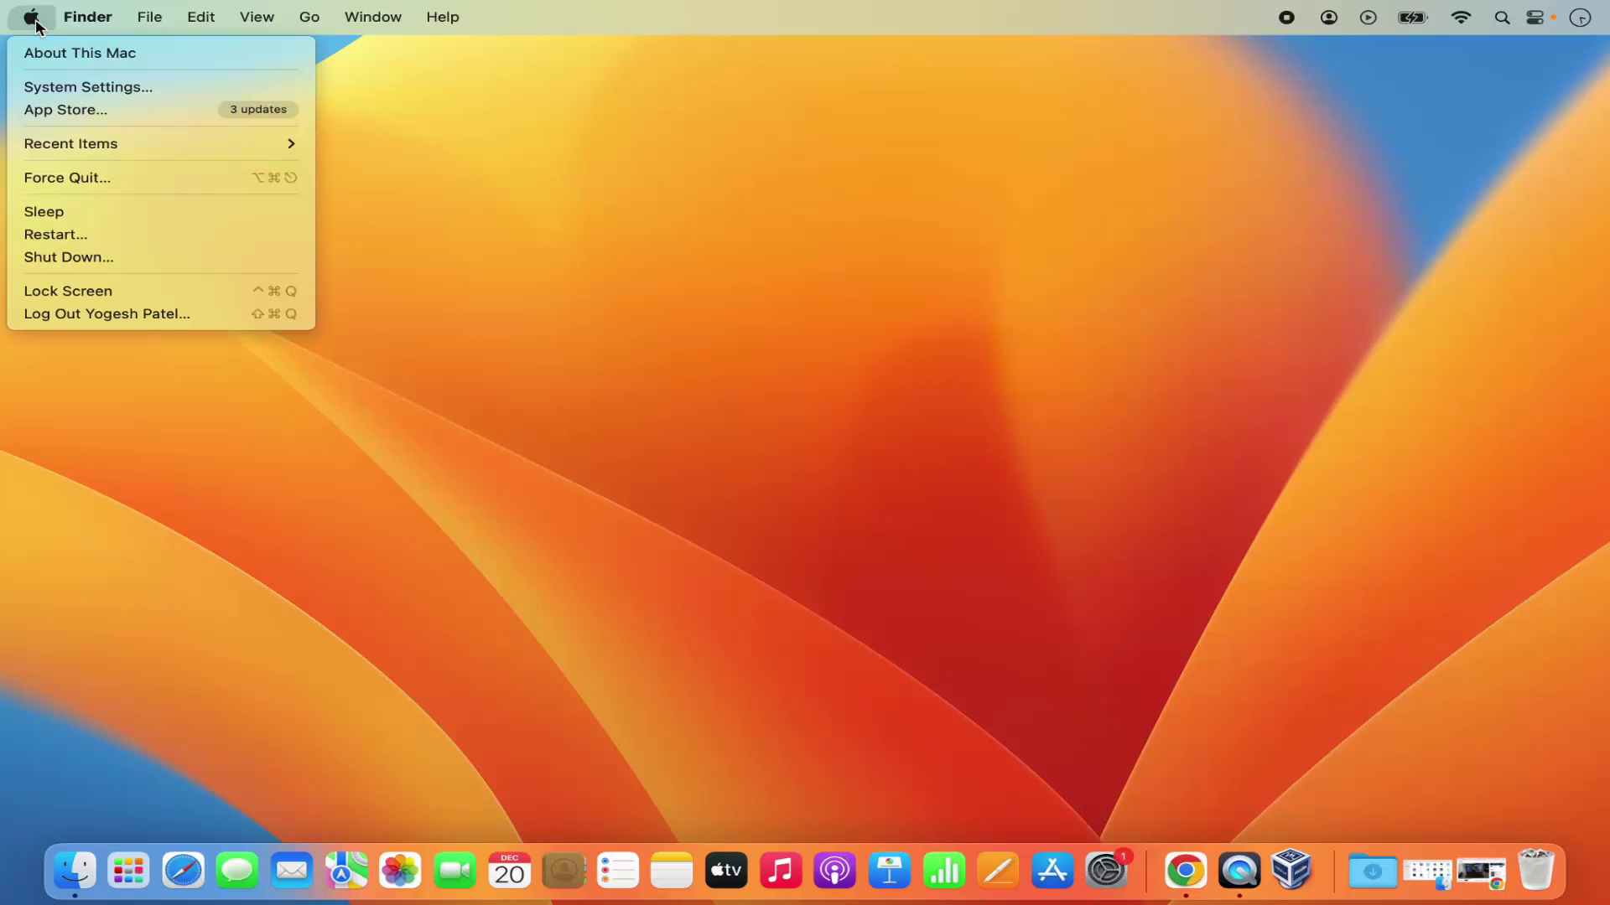
click(68, 89)
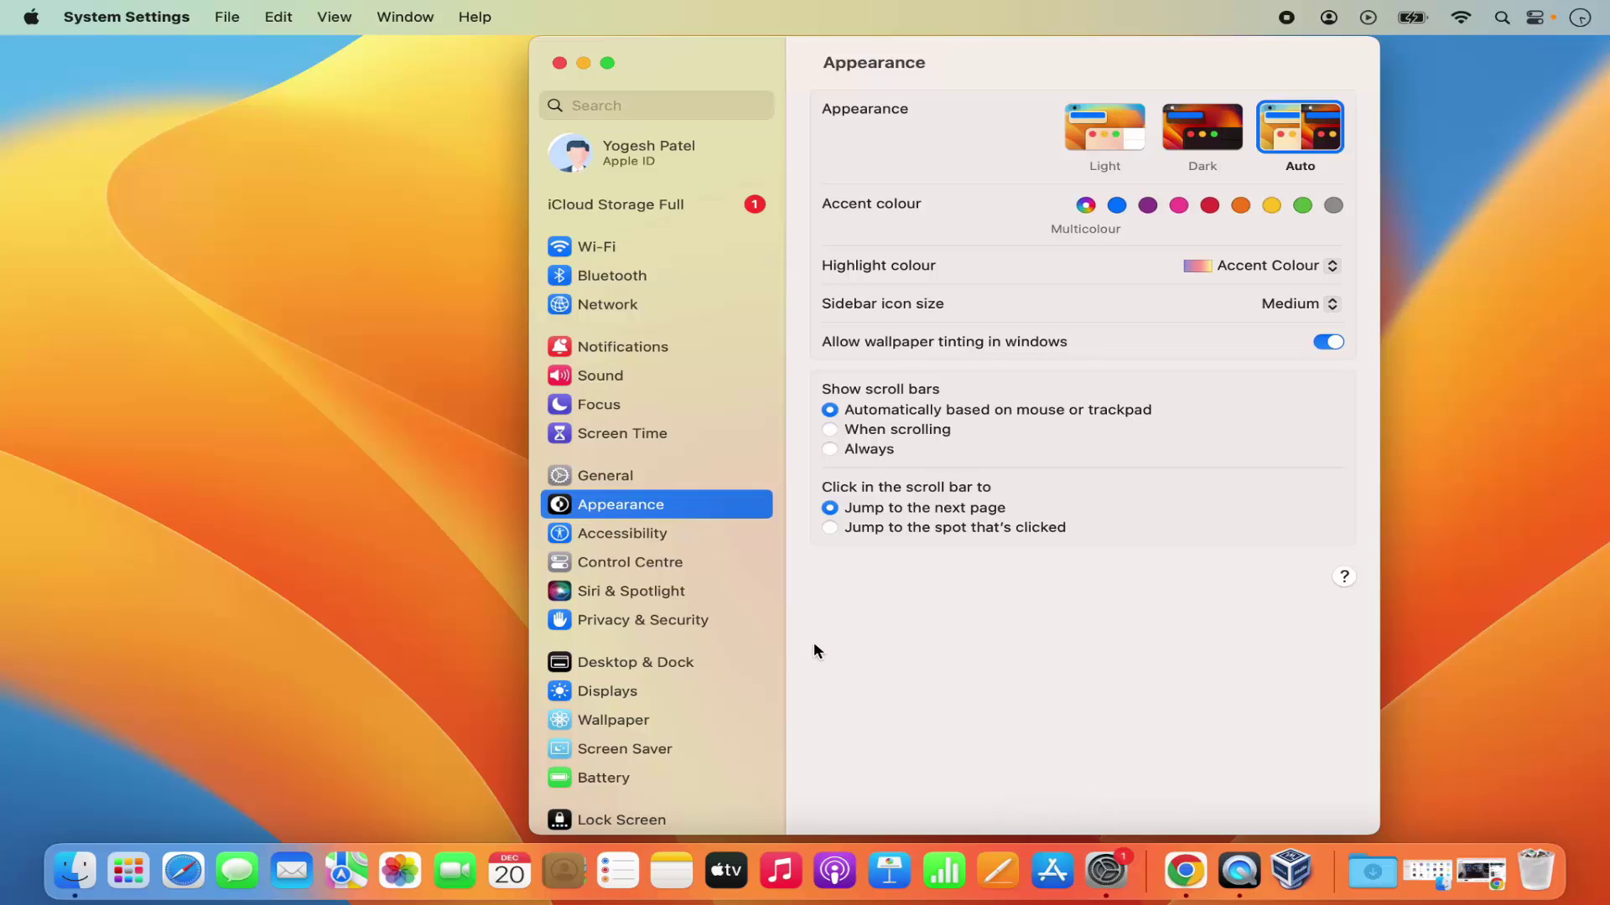
scroll(620, 529, down, 1)
scroll(620, 529, down, 5)
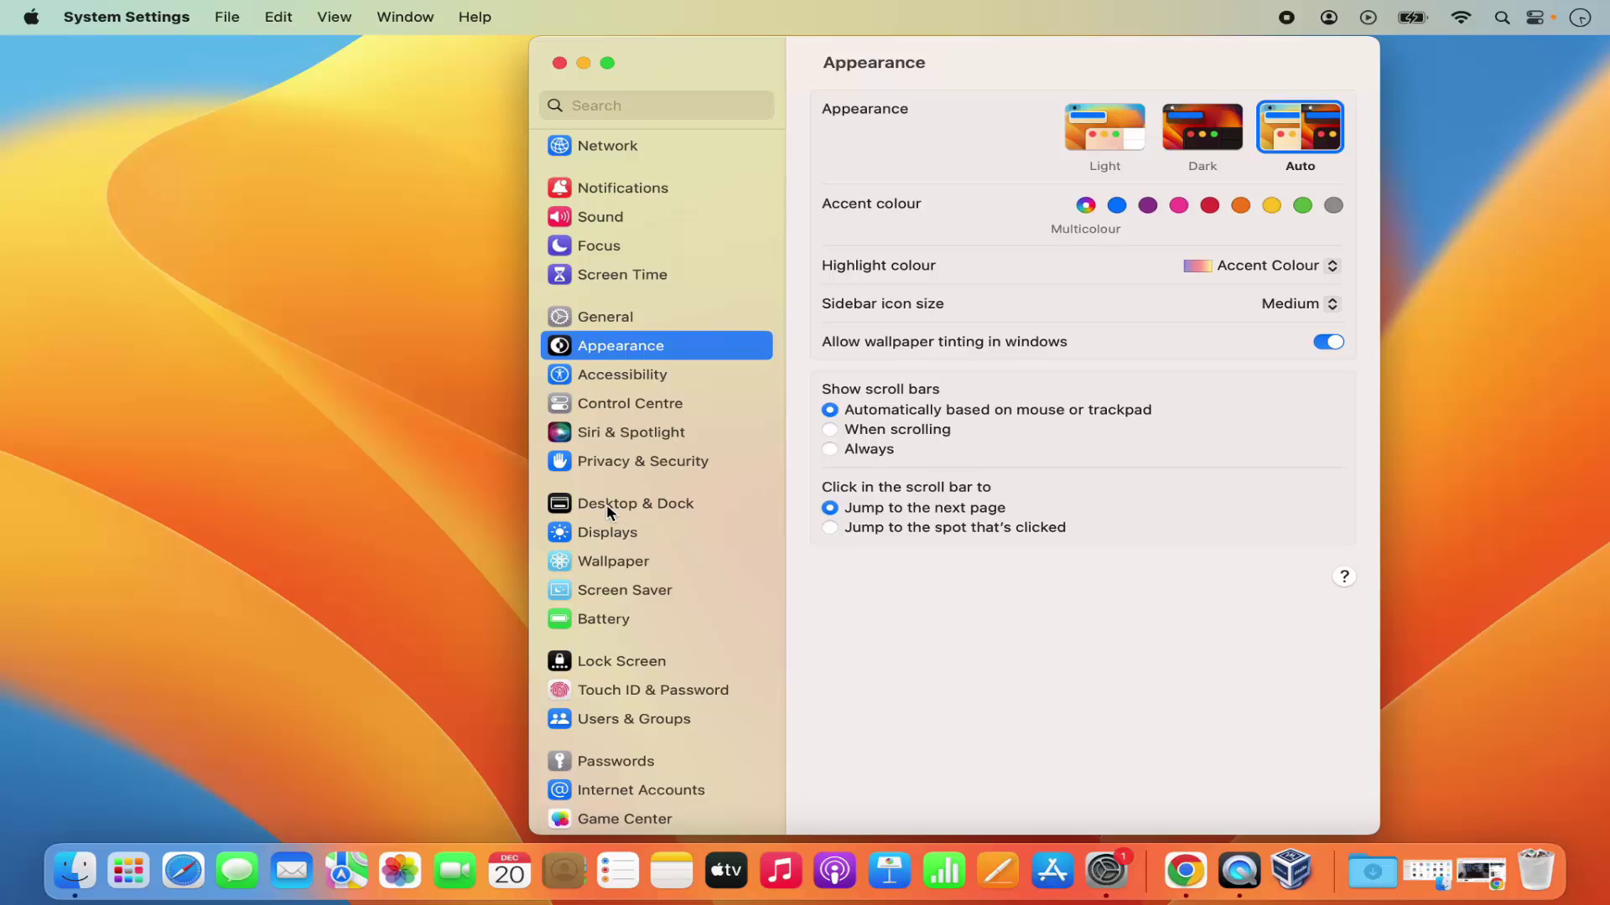
Switch System Settings to the Desktop & Dock pane
click(606, 510)
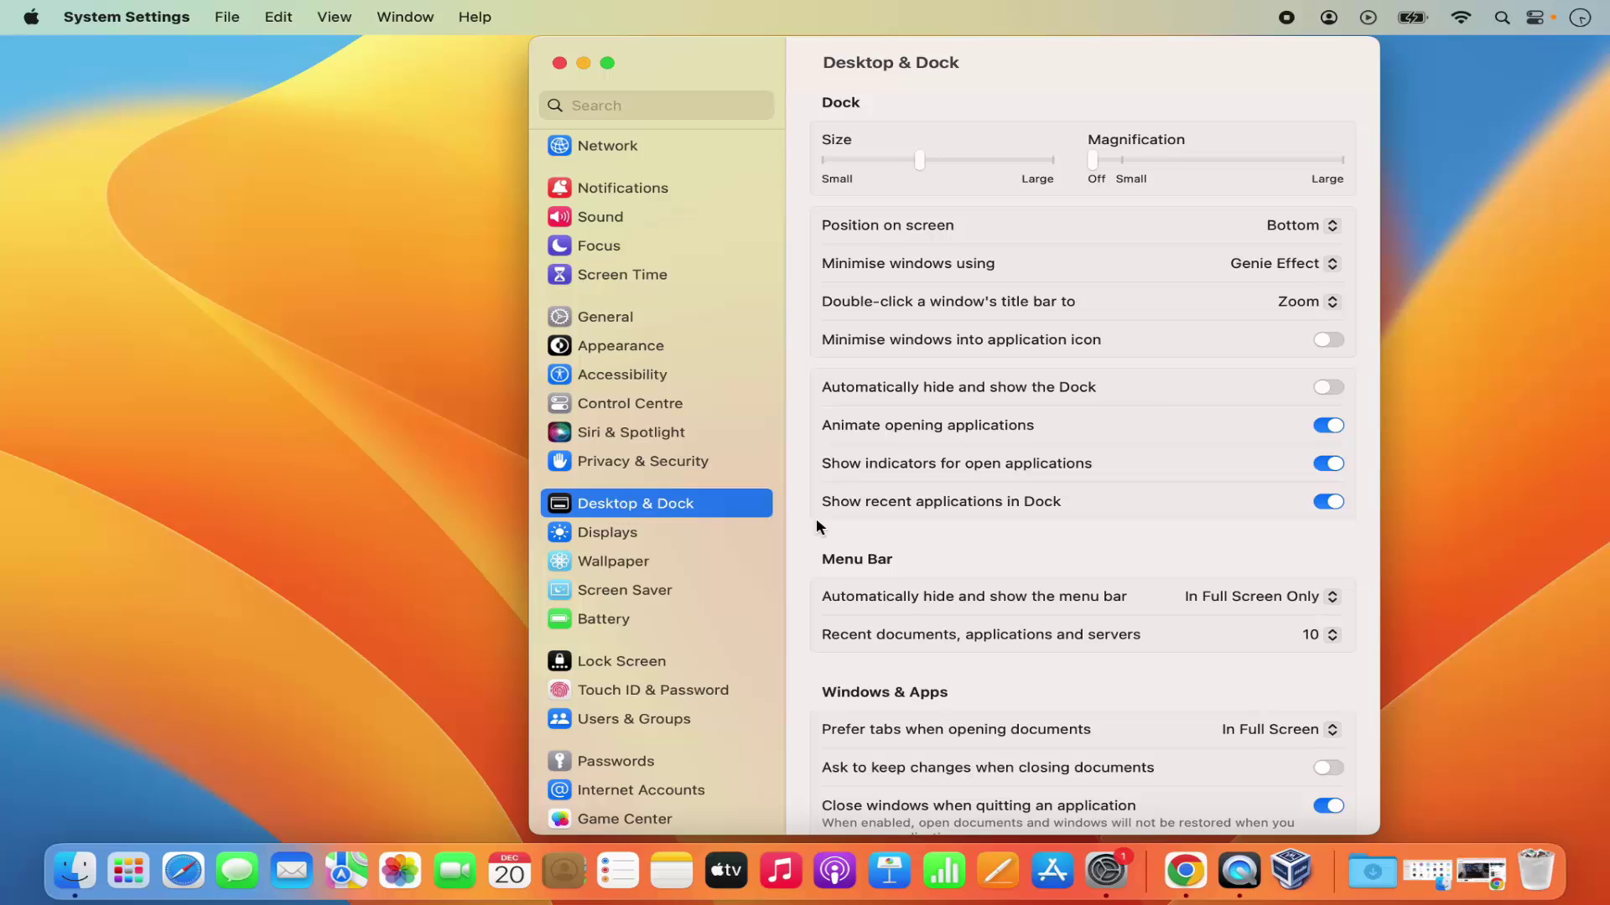
scroll(935, 389, up, 1)
Switch 'Show recent applications in Dock' off, then back on
click(1326, 502)
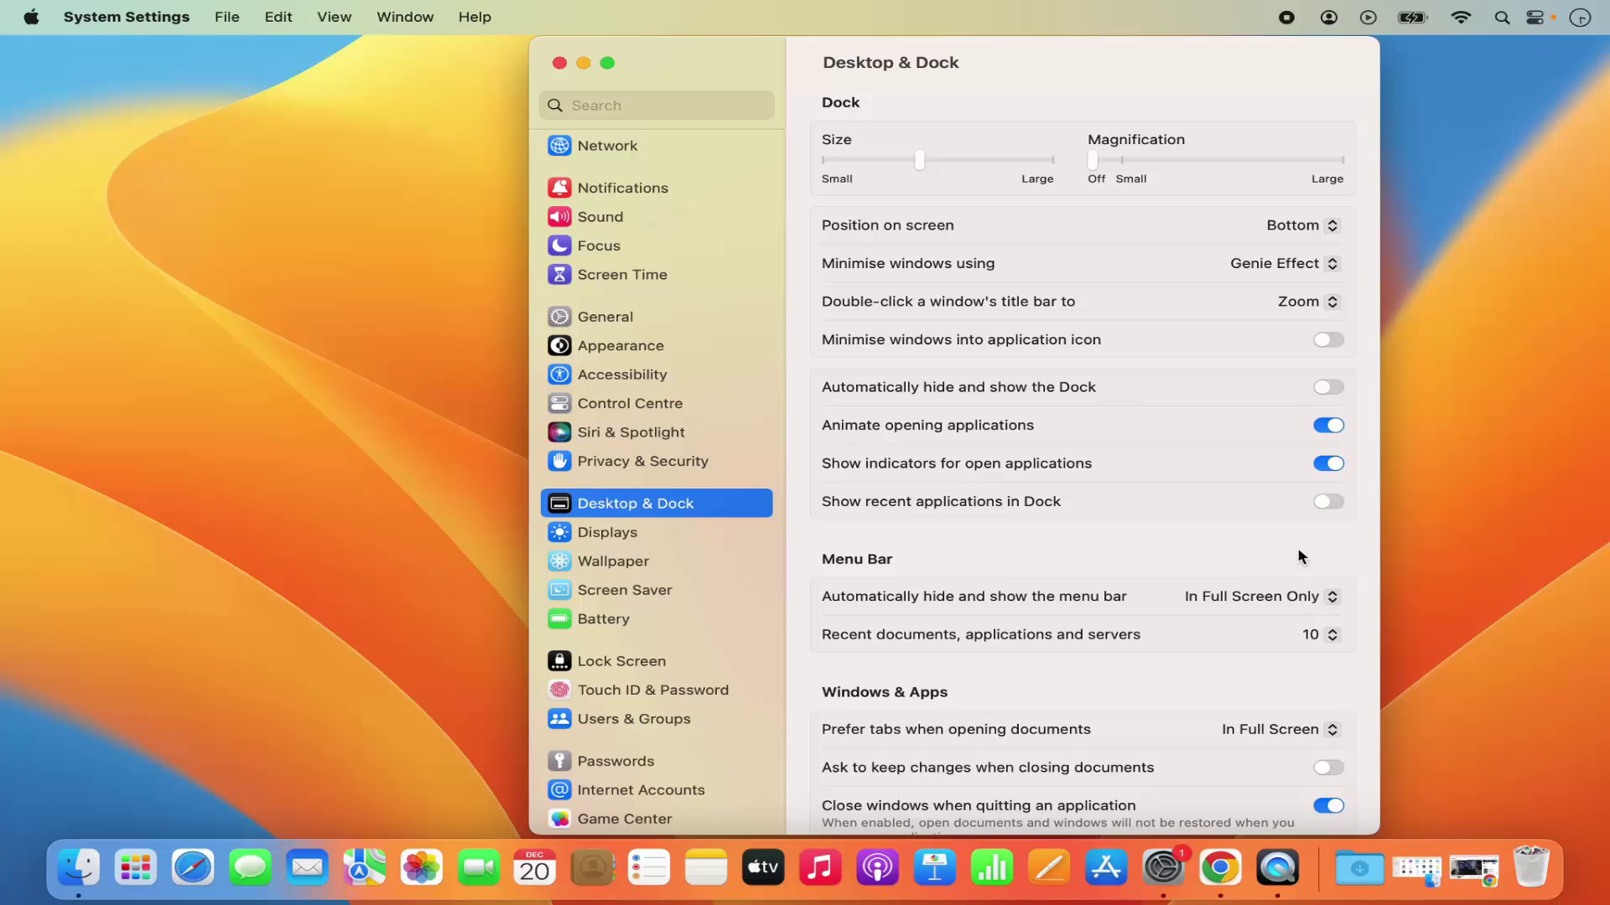
click(1327, 500)
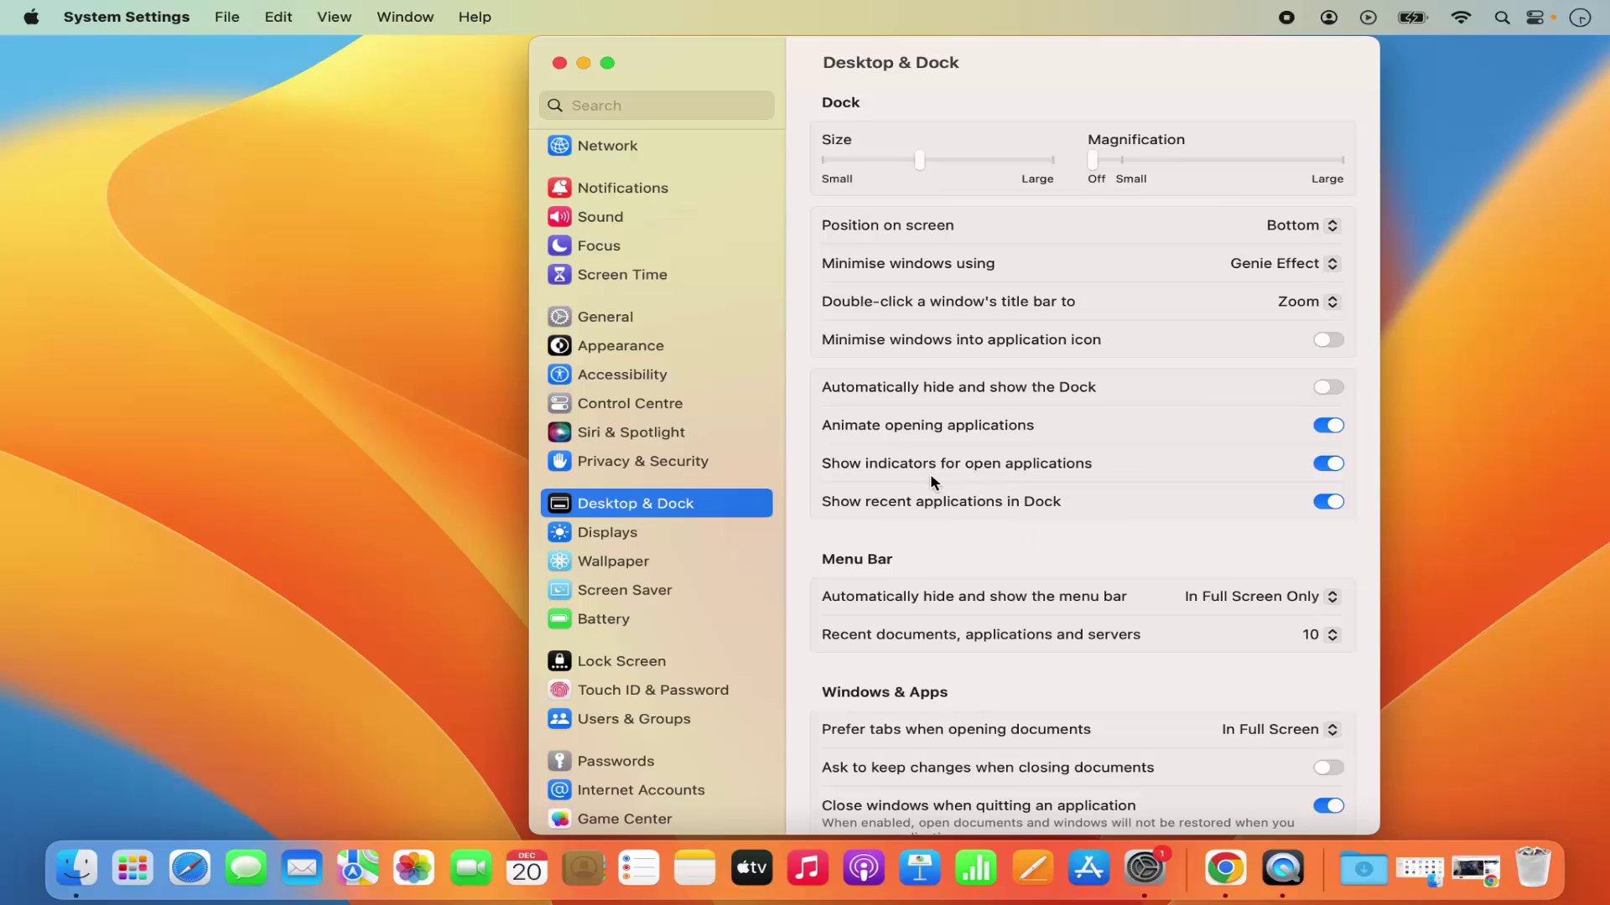
Close the System Settings window, returning to the Finder desktop
click(560, 63)
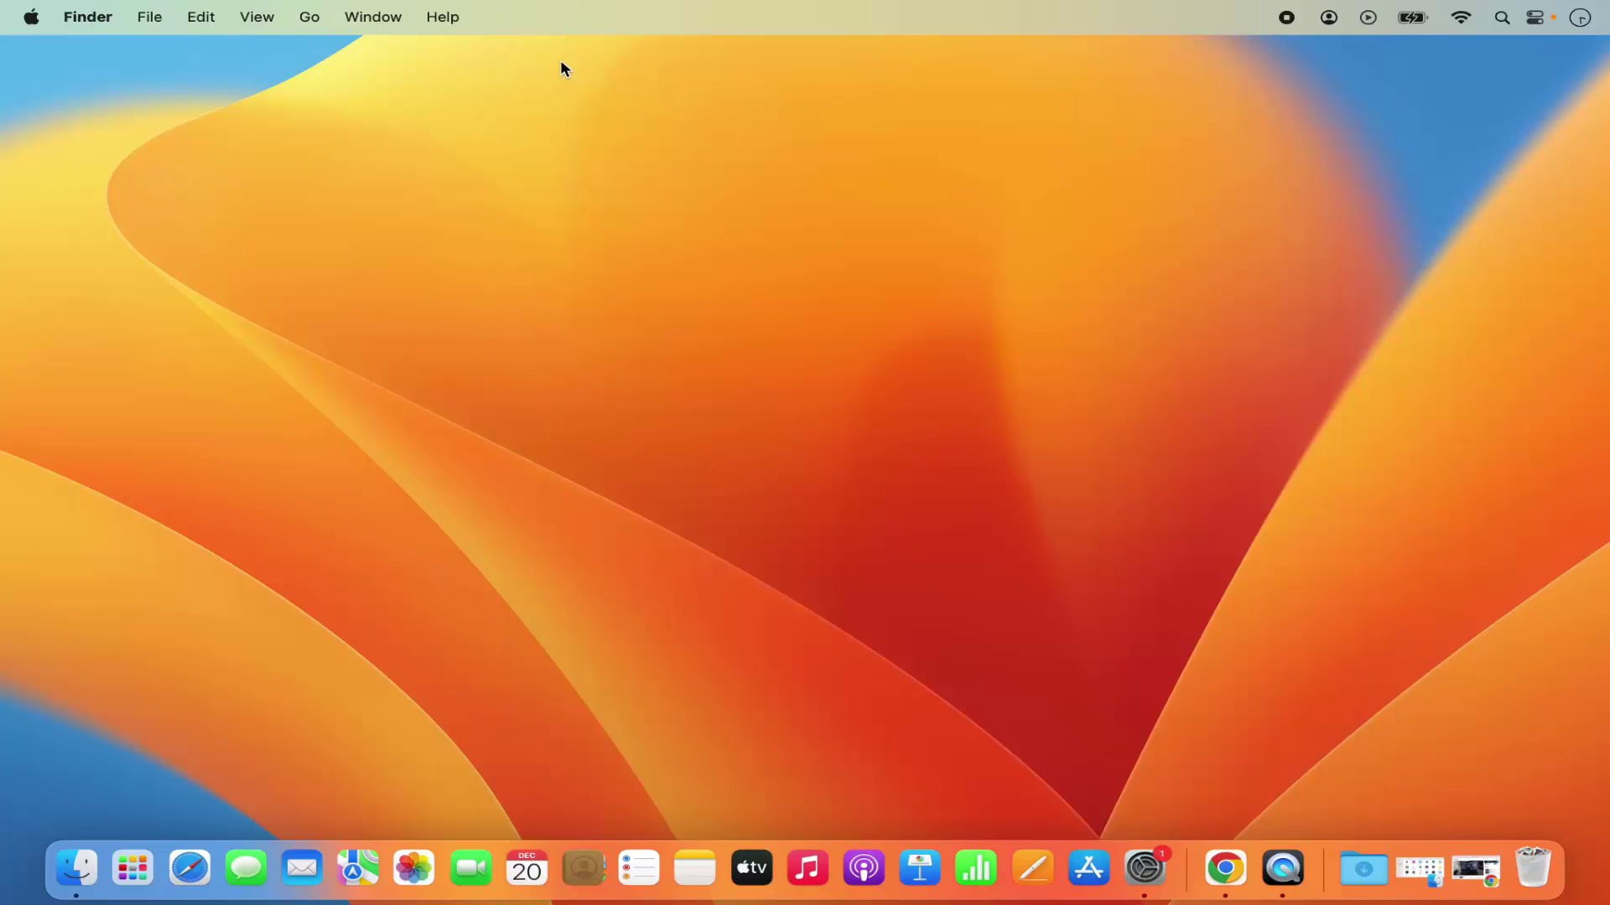